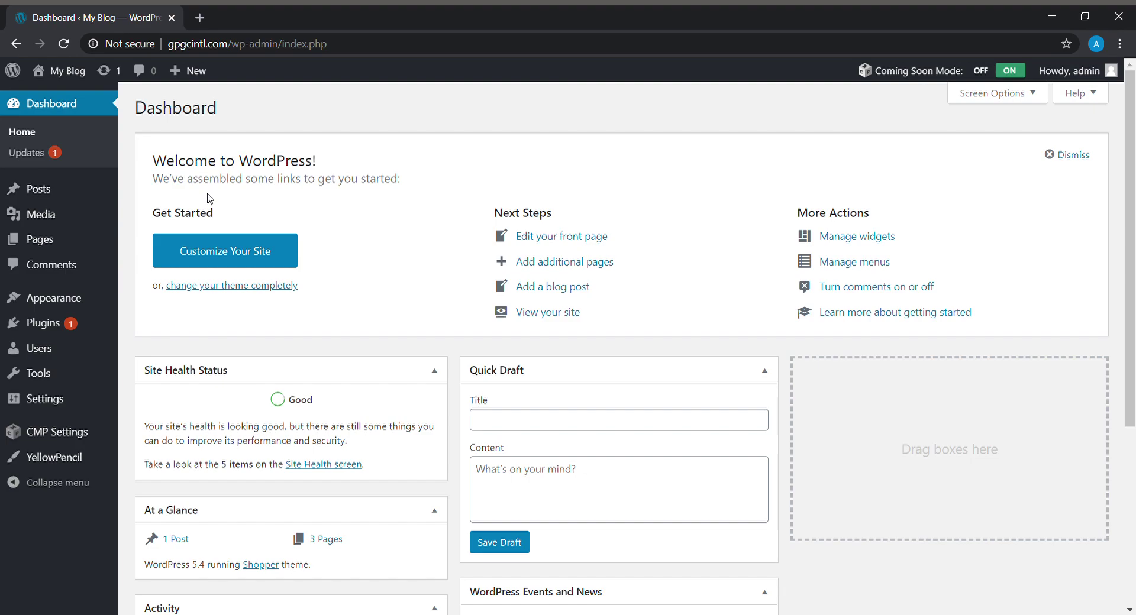
Search Add New plugins for 'coming soon', confirm CMP is active, then go back to Installed Plugins.
click(73, 328)
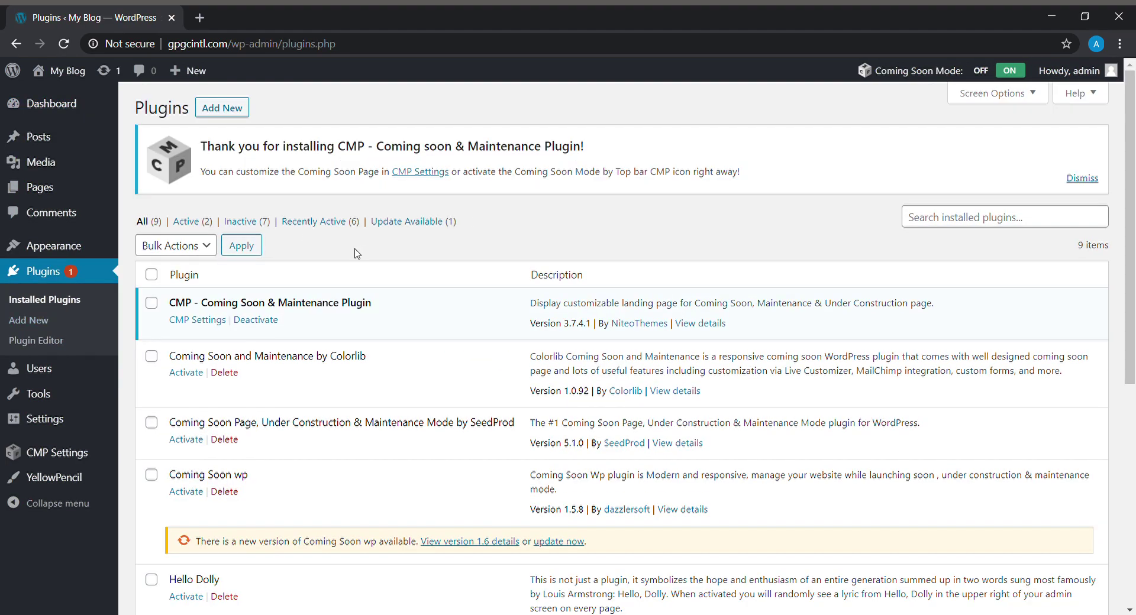
click(228, 111)
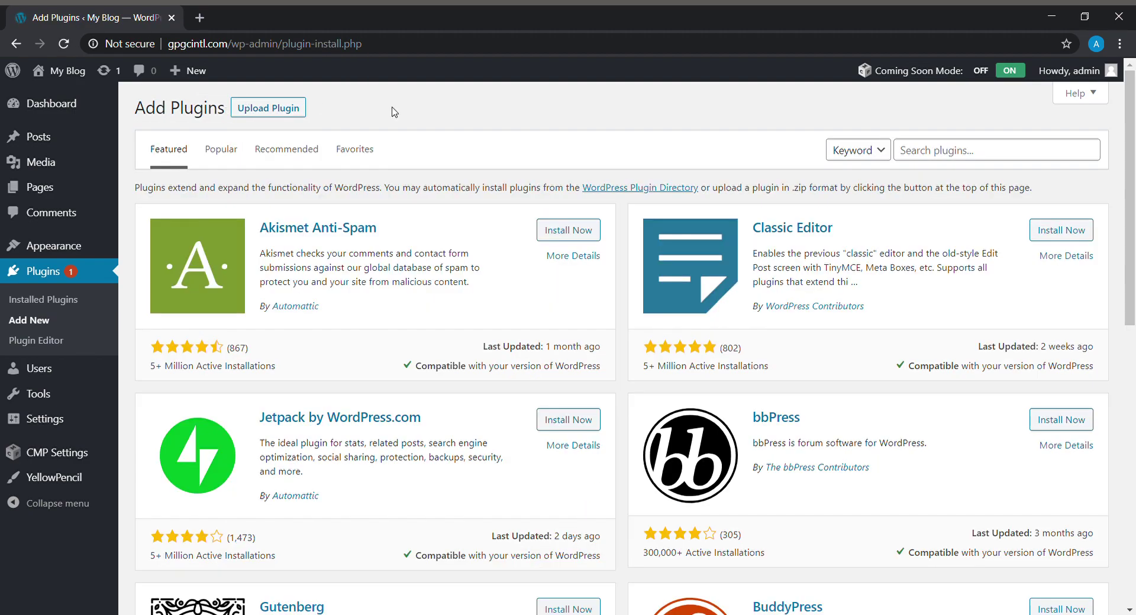
click(930, 159)
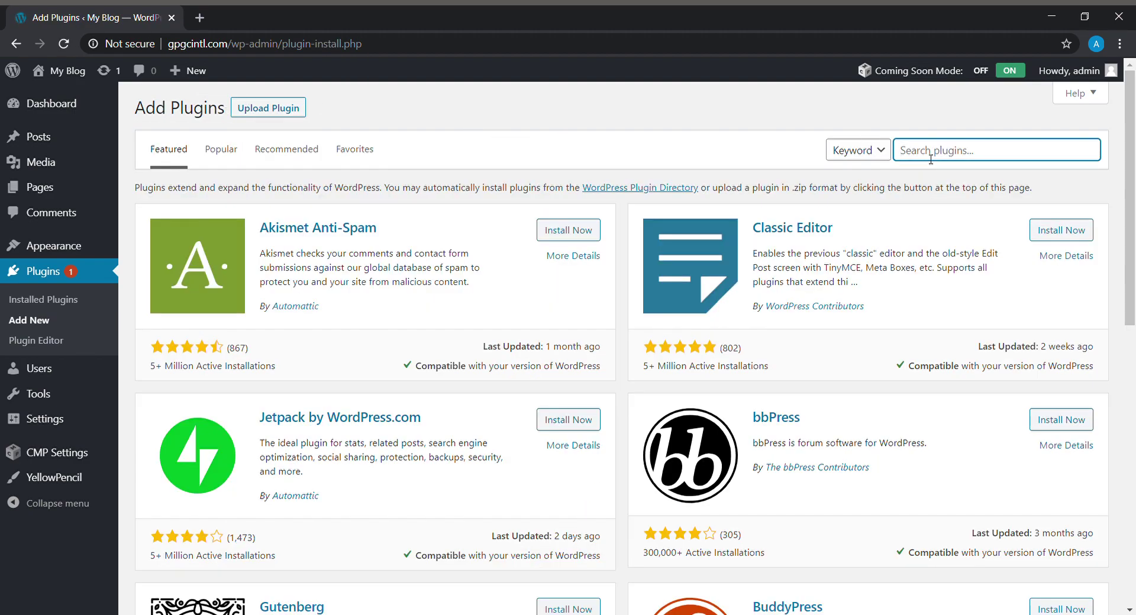
click(930, 179)
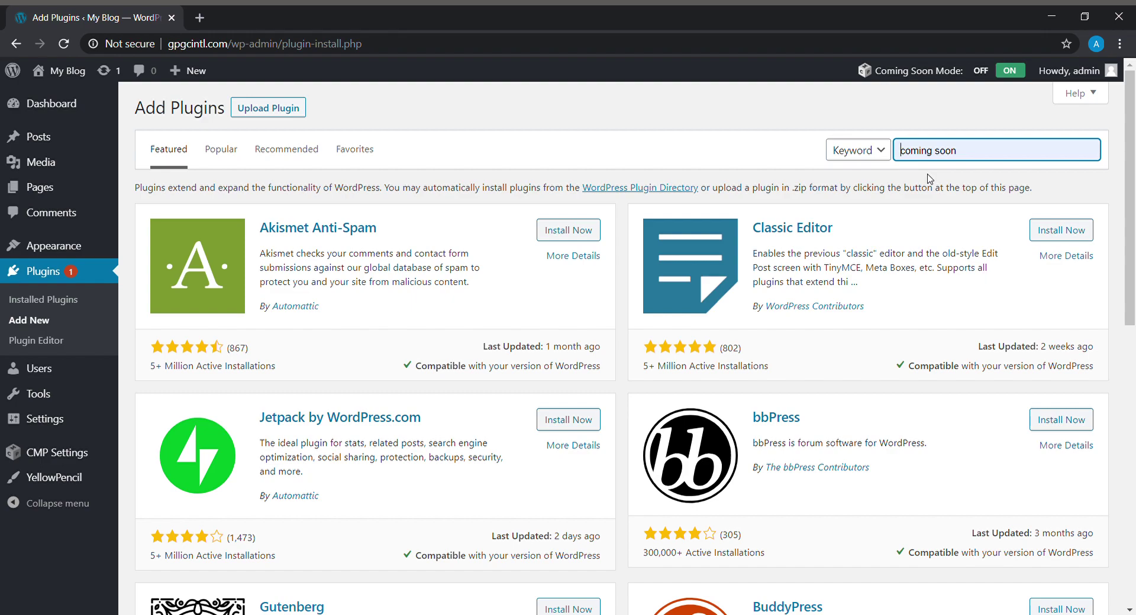
key(Return)
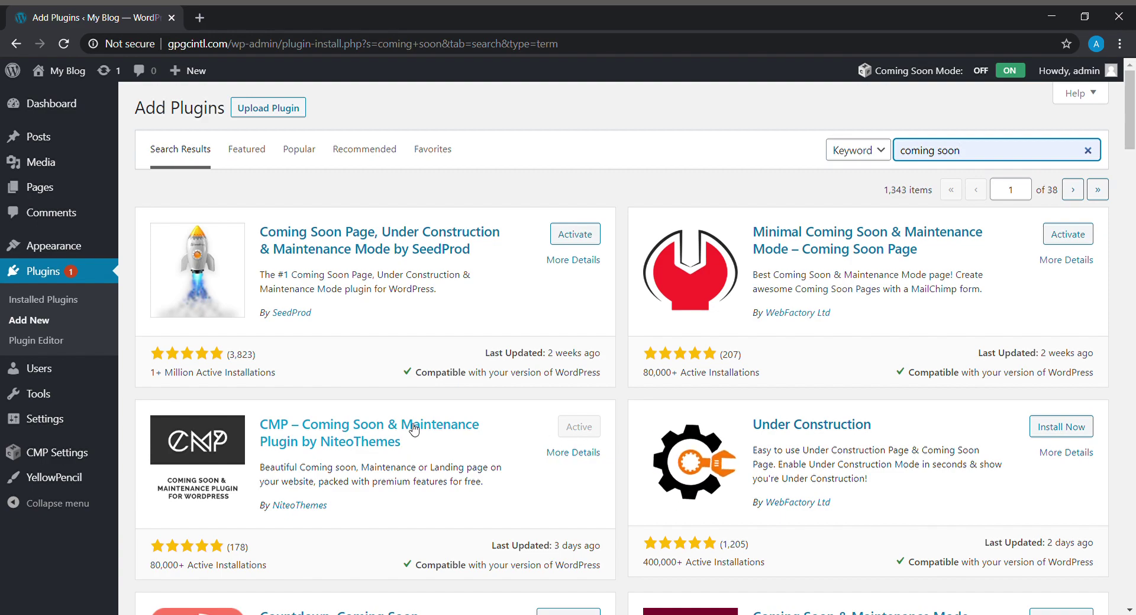
click(65, 300)
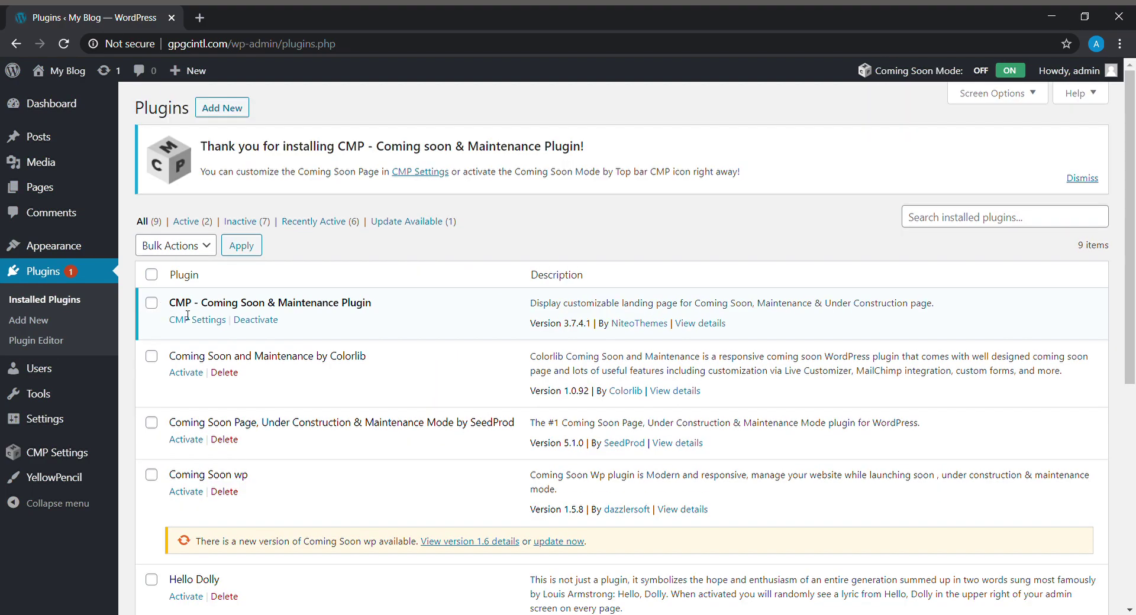
Open CMP Settings and check Available Themes, with Construct active, then return to the top.
click(199, 322)
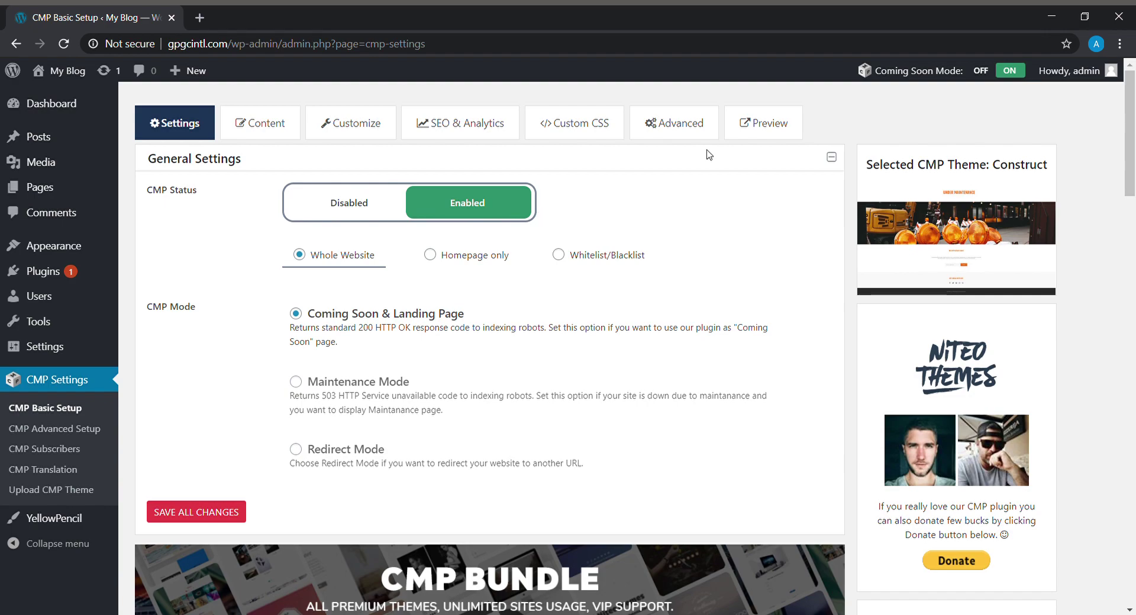
scroll(1133, 191, down, 3)
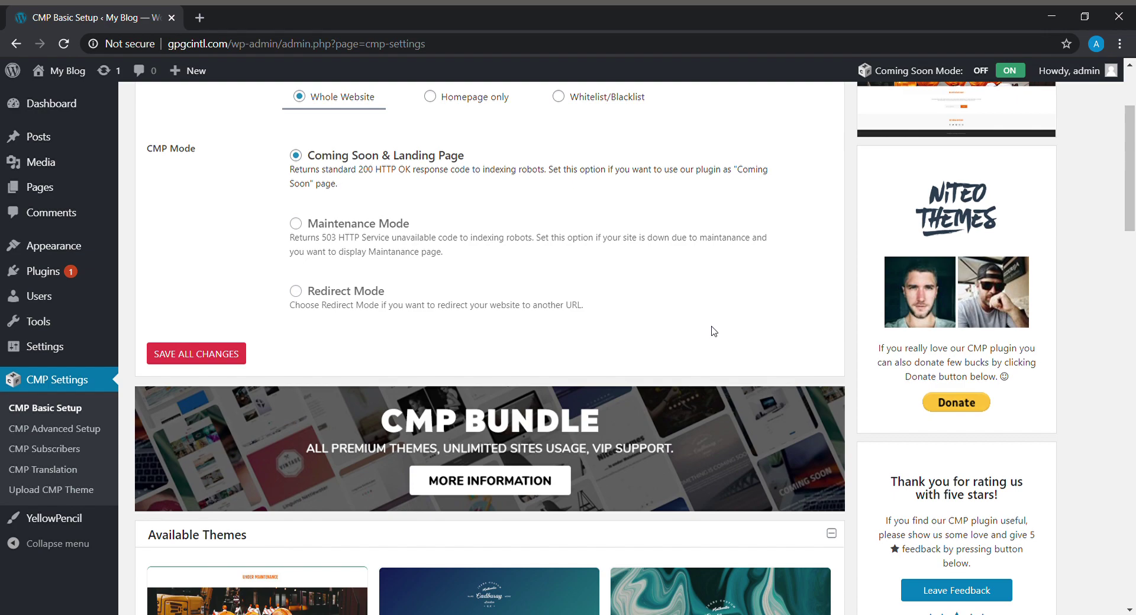
drag(1133, 183, 1134, 250)
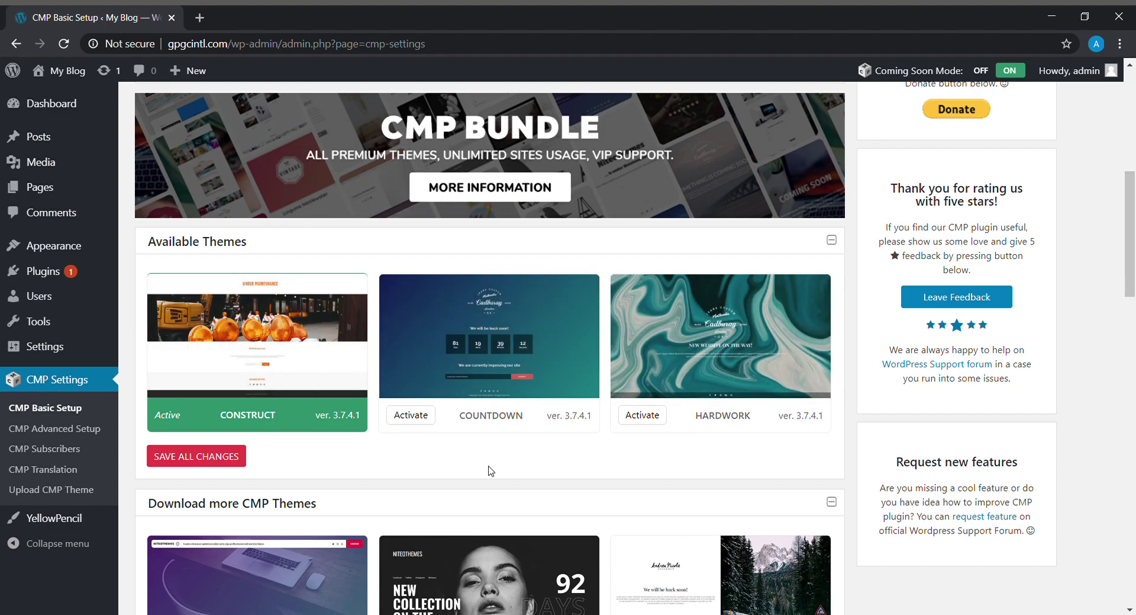
scroll(490, 471, up, 8)
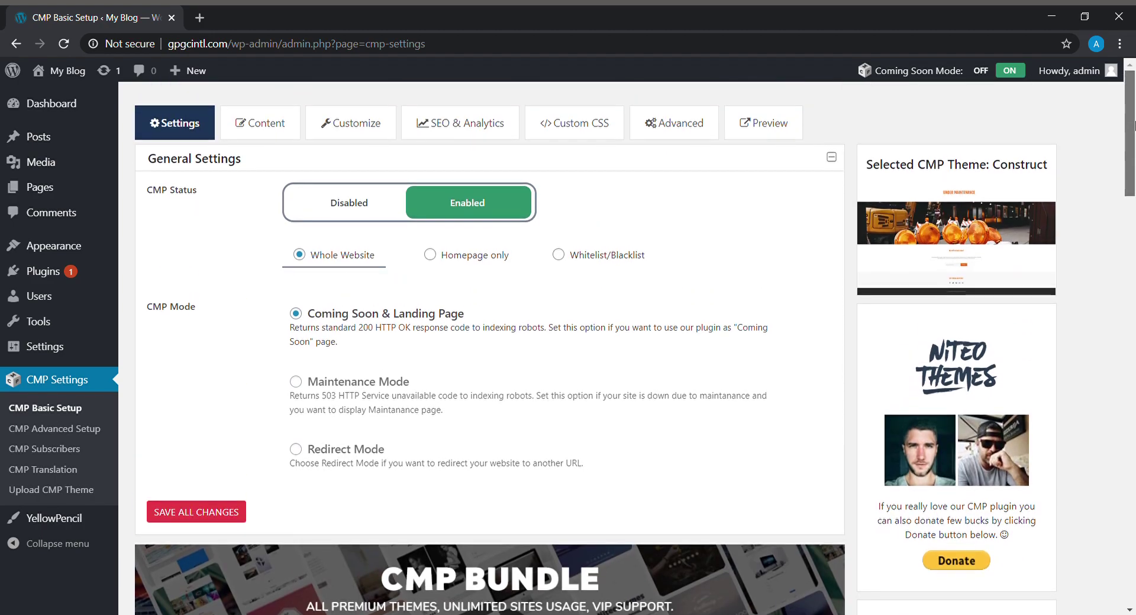
On the Content tab, try a Text Logo reading 'GPGC' in place of My Blog.
click(264, 126)
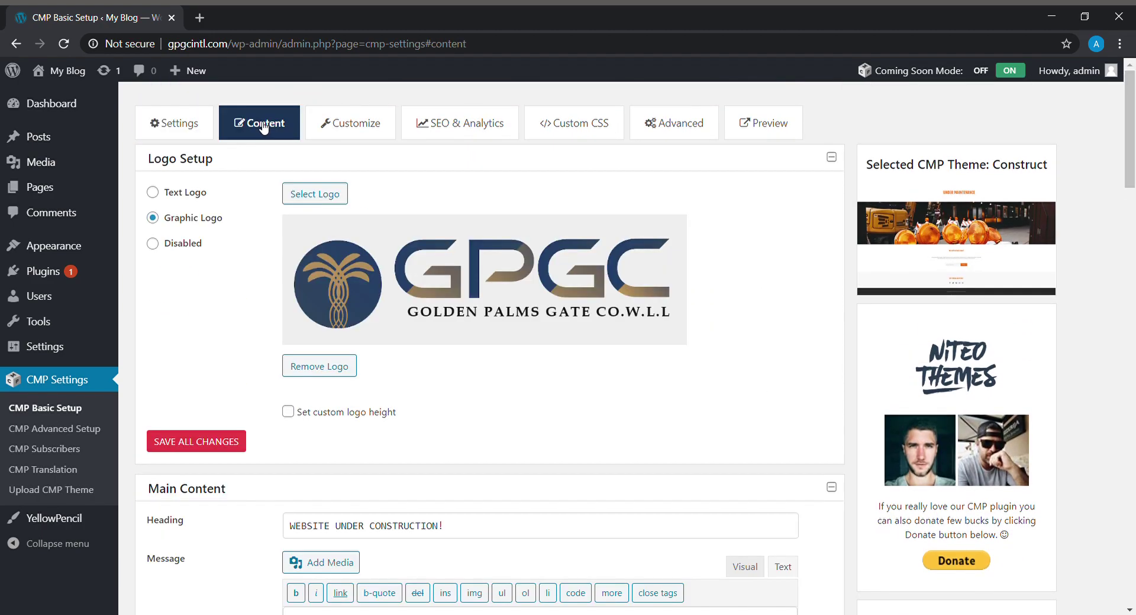
click(157, 192)
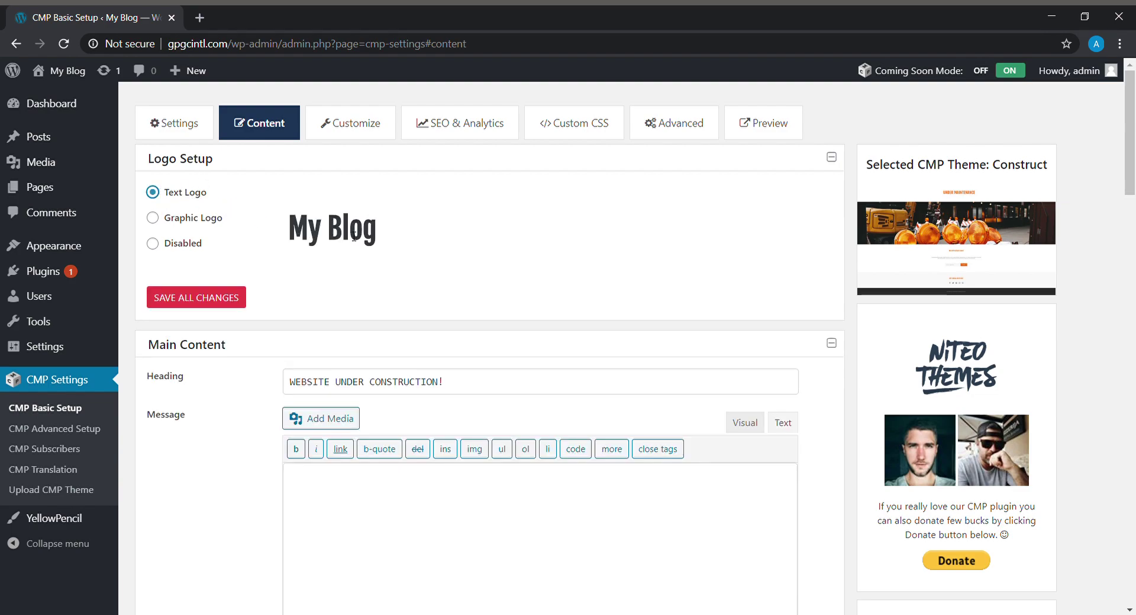
key(BackSpace)
key(BackSpace)
key(BackSpace)
key(BackSpace)
key(BackSpace)
key(BackSpace)
key(BackSpace)
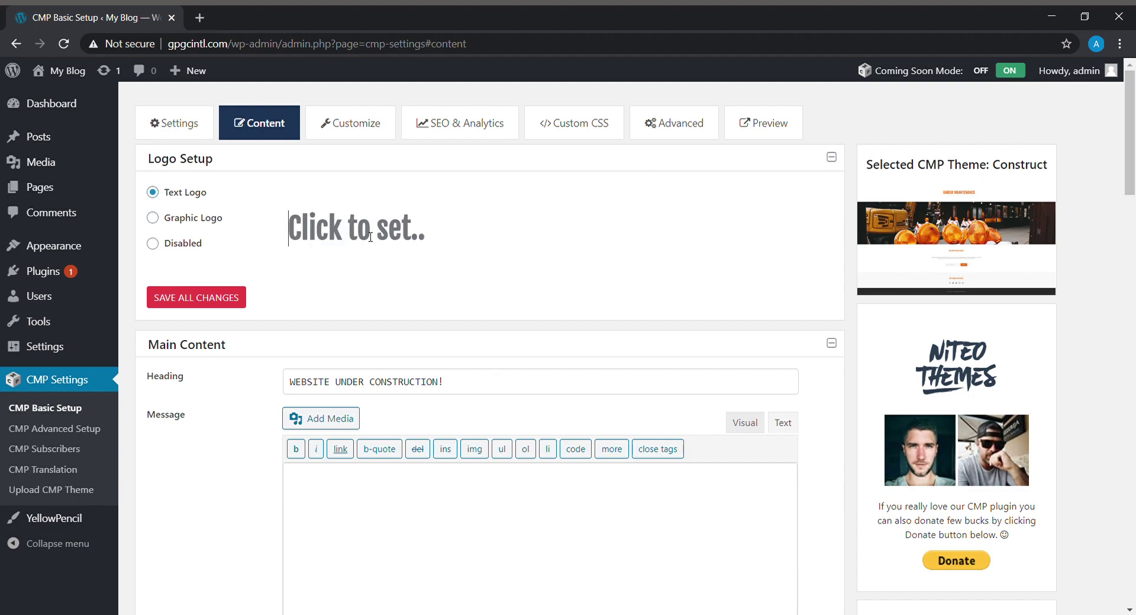
text(GPGC)
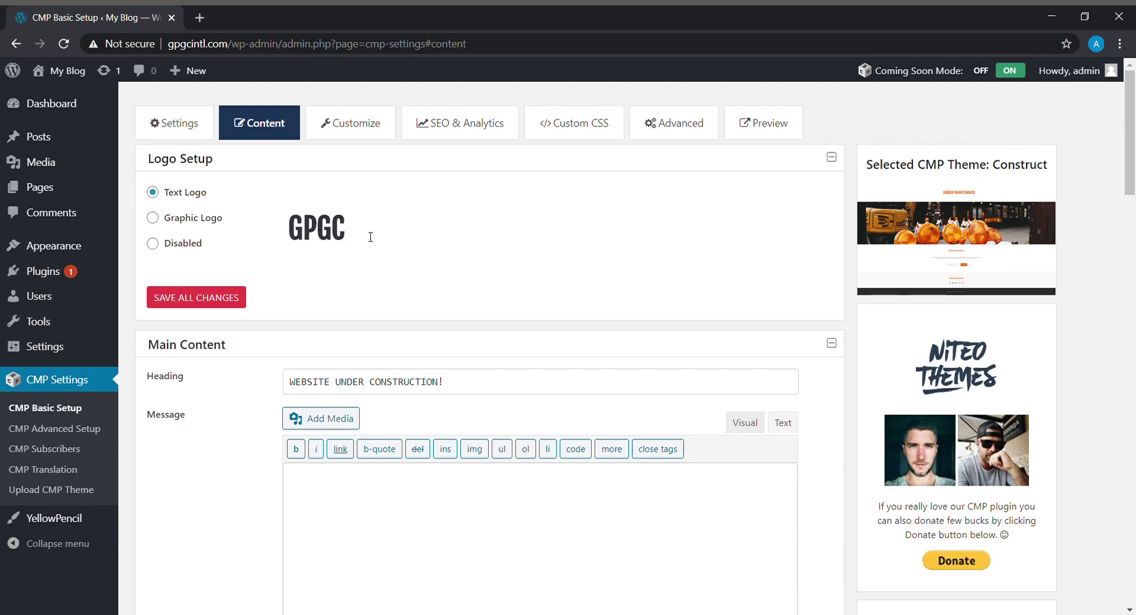
Revert to the Graphic Logo with the GPGC image, leaving the media picker unchanged.
click(153, 217)
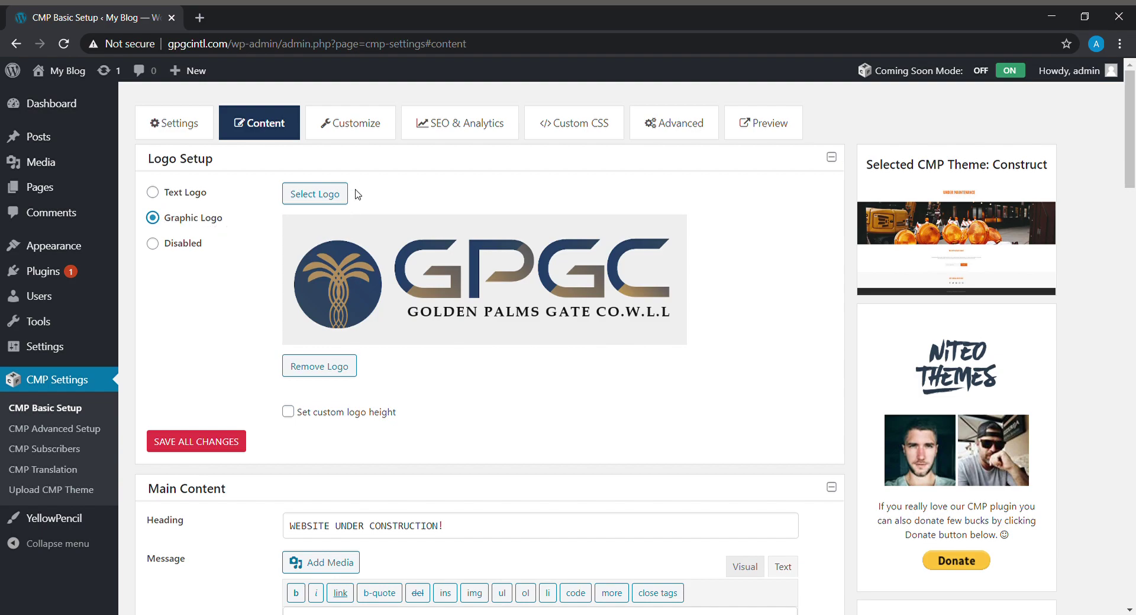
click(333, 193)
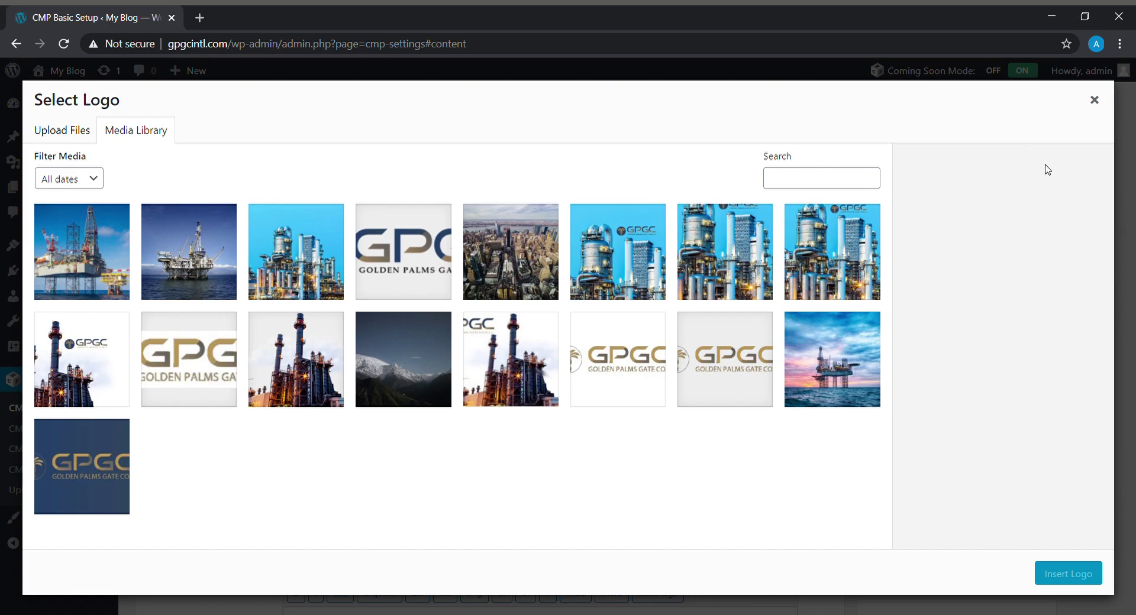
click(1094, 99)
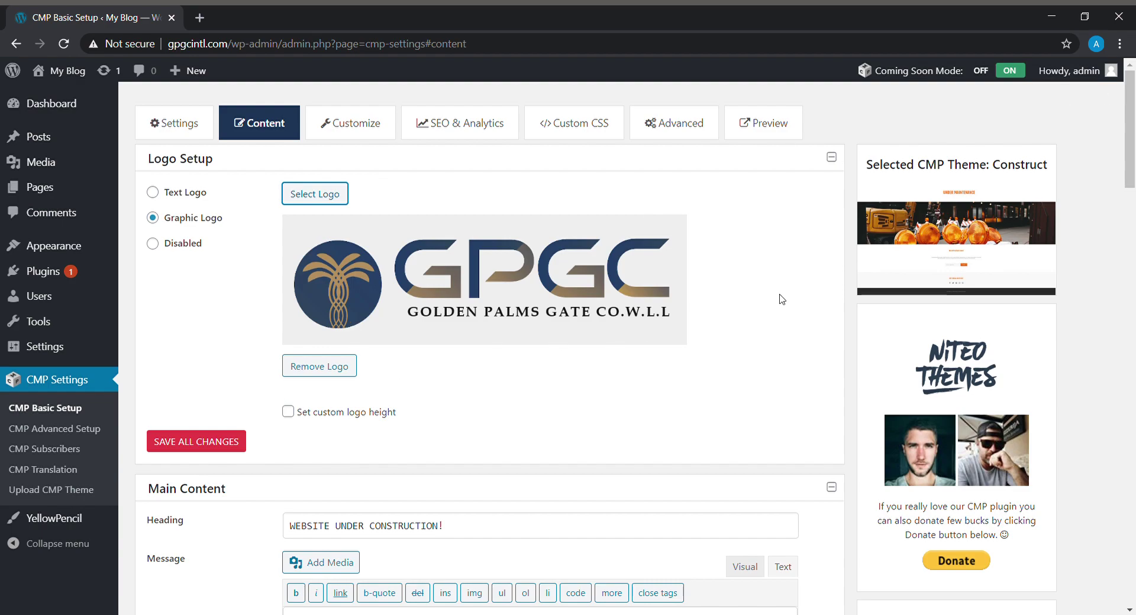
drag(1134, 119, 1134, 145)
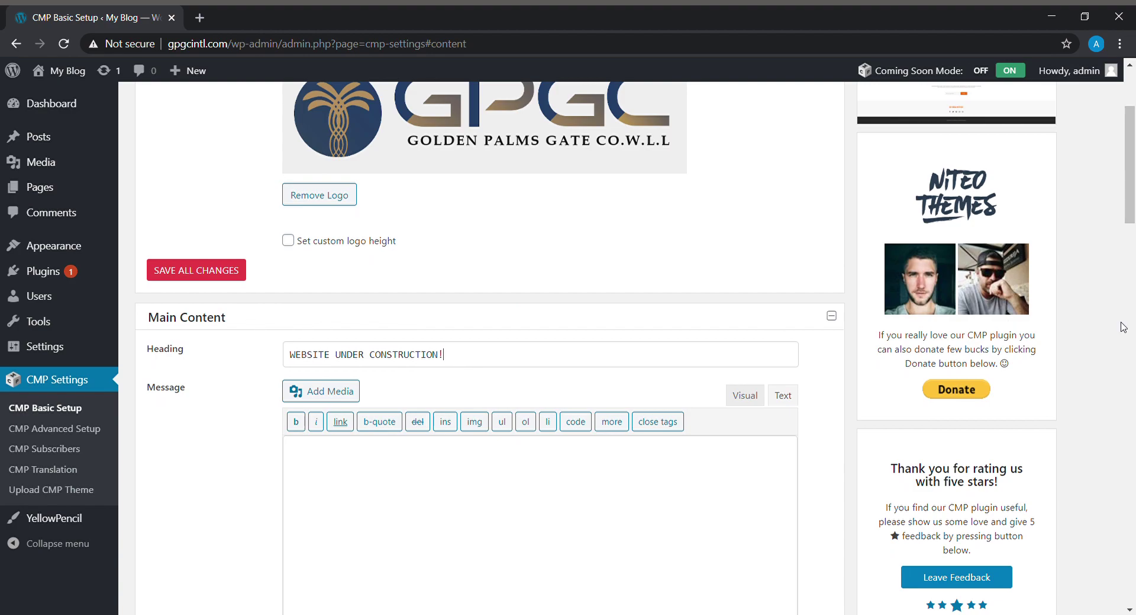
drag(1134, 153, 1134, 118)
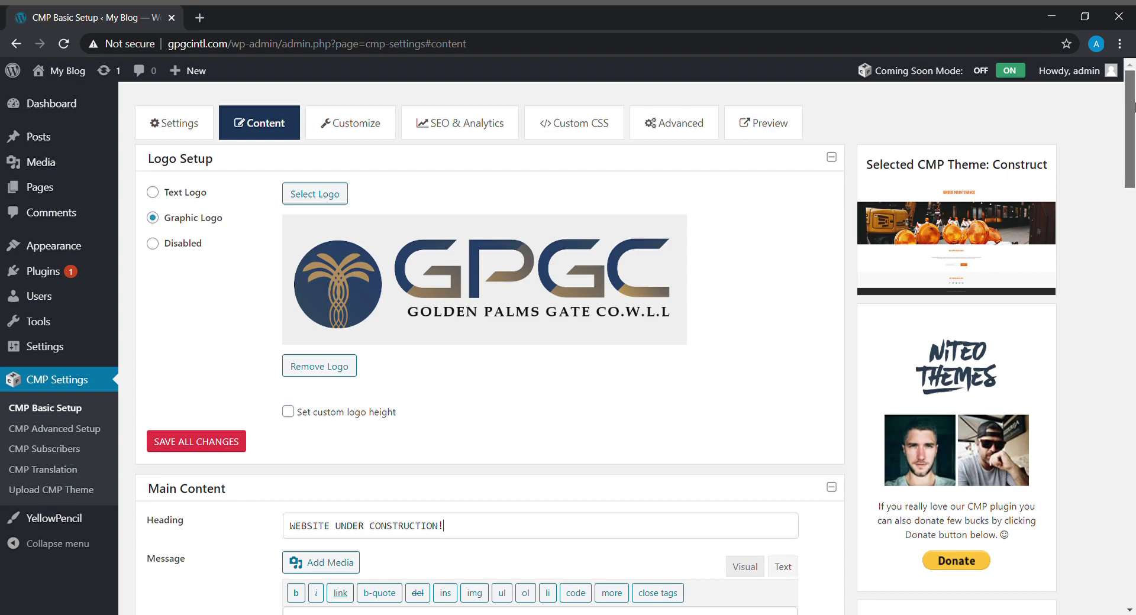
Preview the coming soon page without saving and scroll down through it.
click(758, 124)
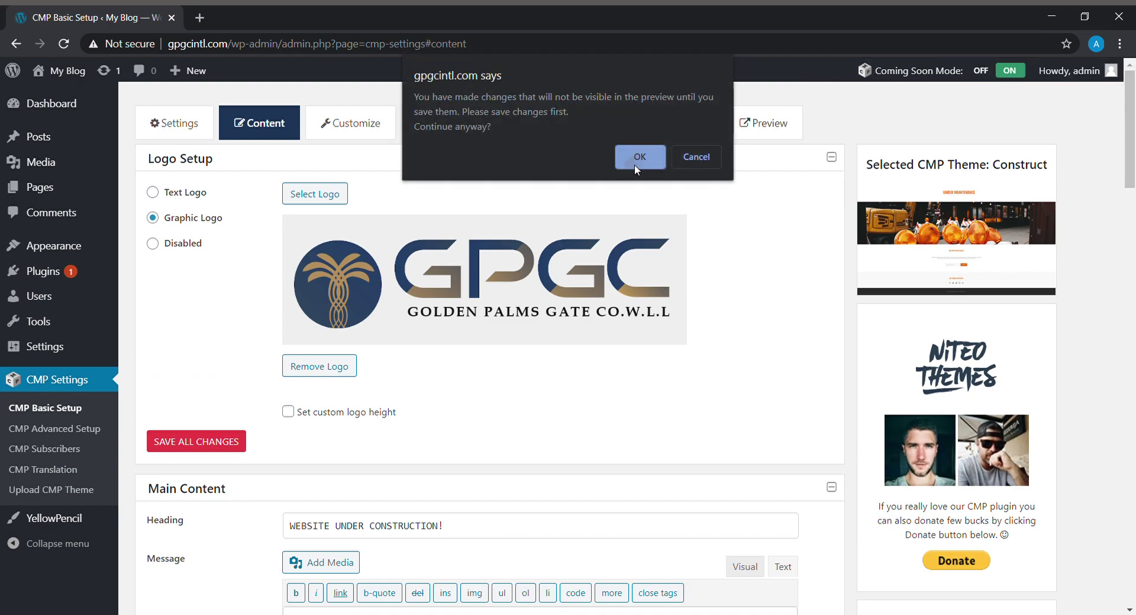
click(635, 165)
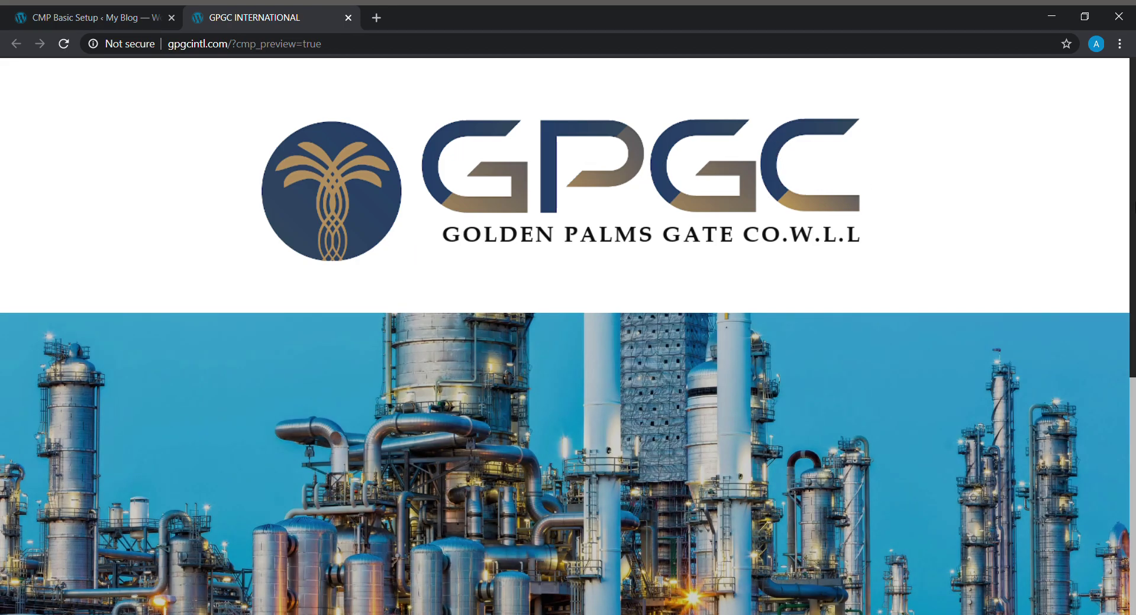
scroll(911, 422, down, 5)
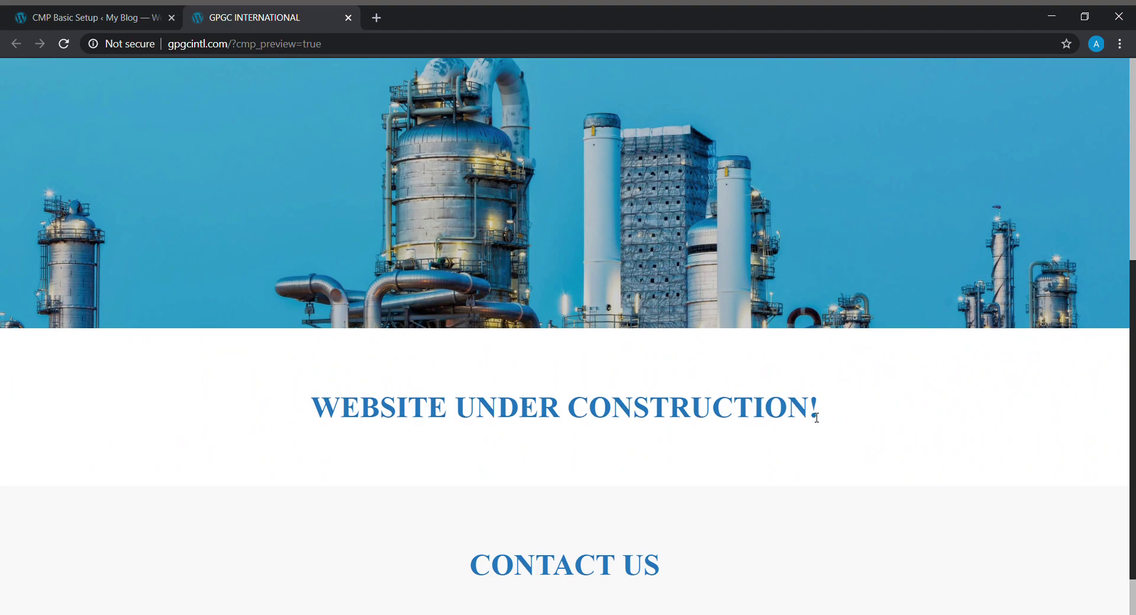
click(139, 7)
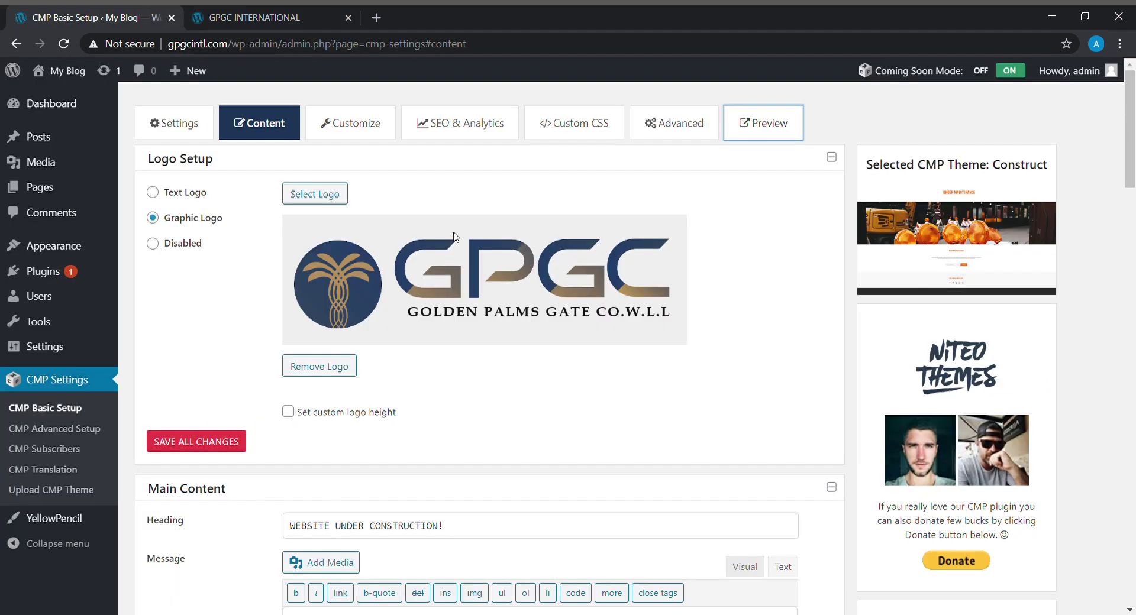
drag(1131, 151, 1134, 222)
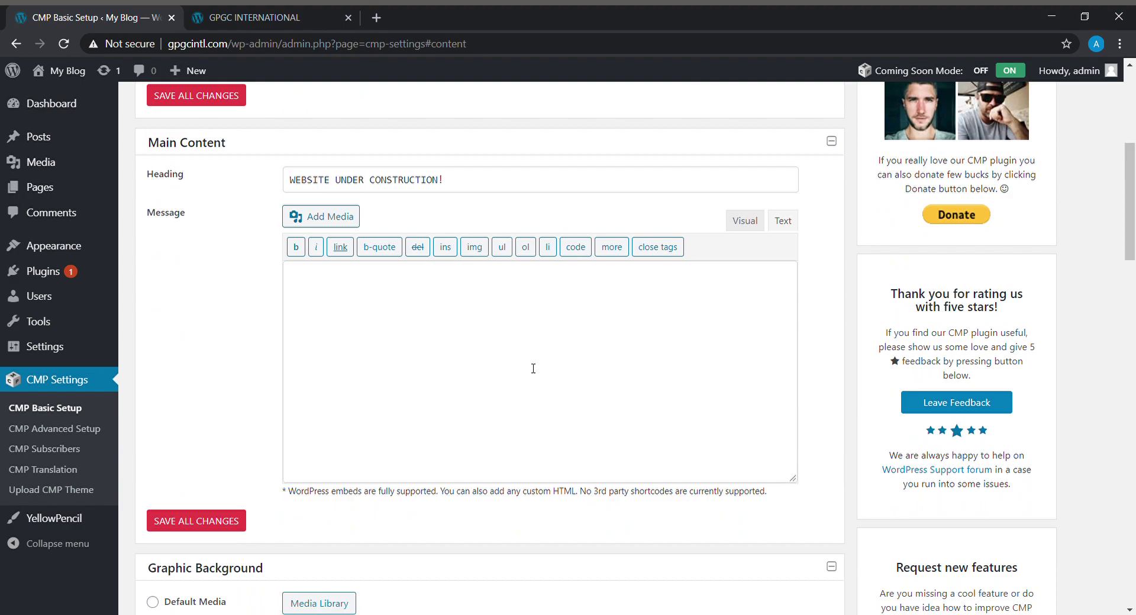
text(GHJ)
key(BackSpace)
key(BackSpace)
key(BackSpace)
drag(1132, 232, 1133, 322)
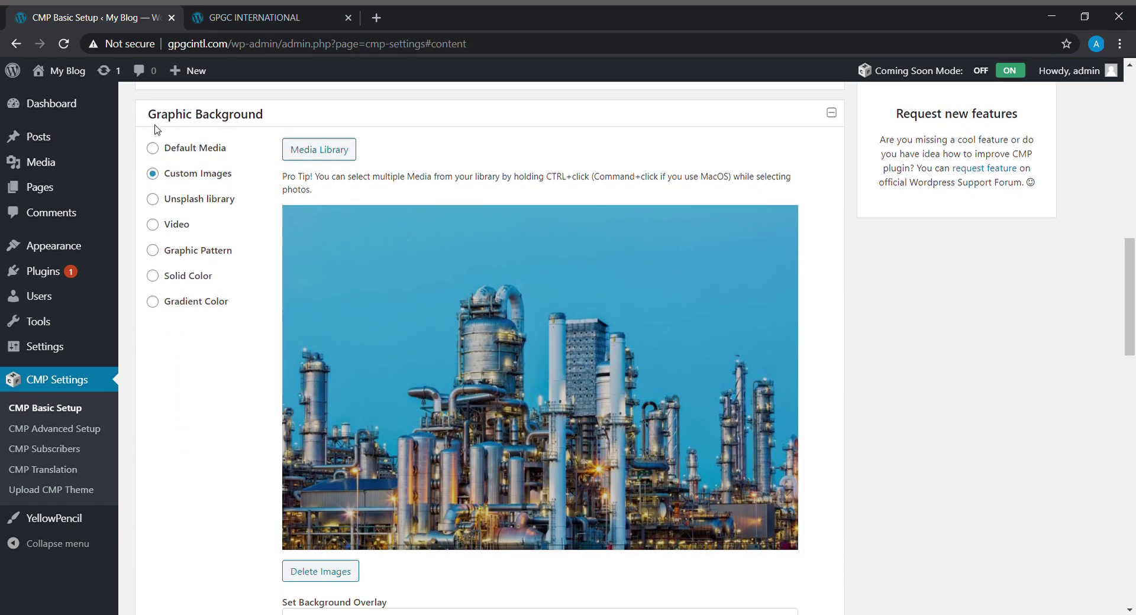
click(169, 151)
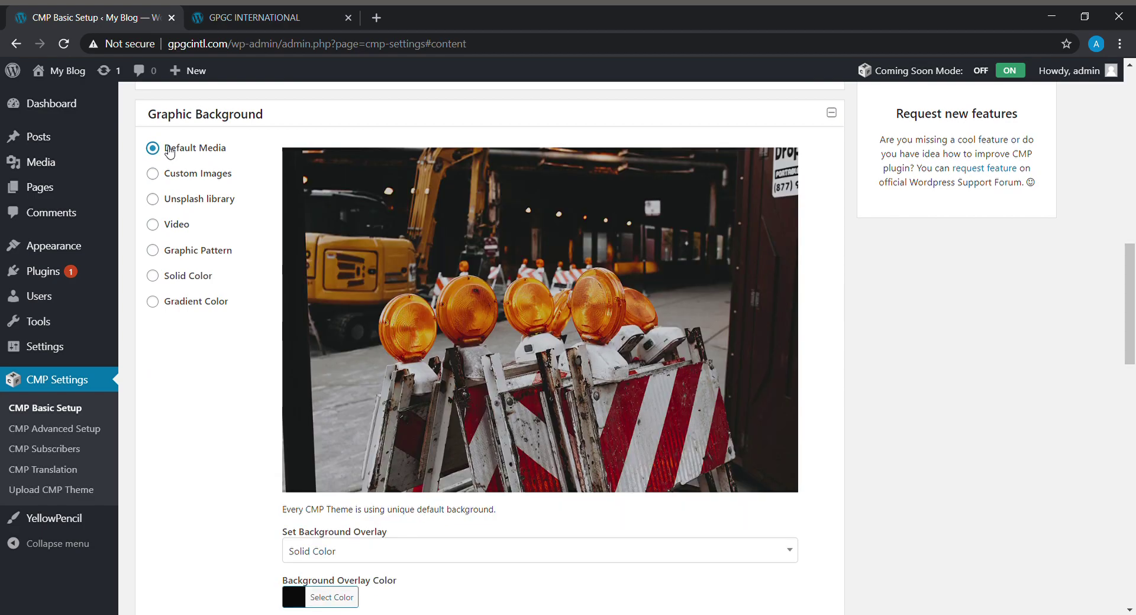
click(172, 175)
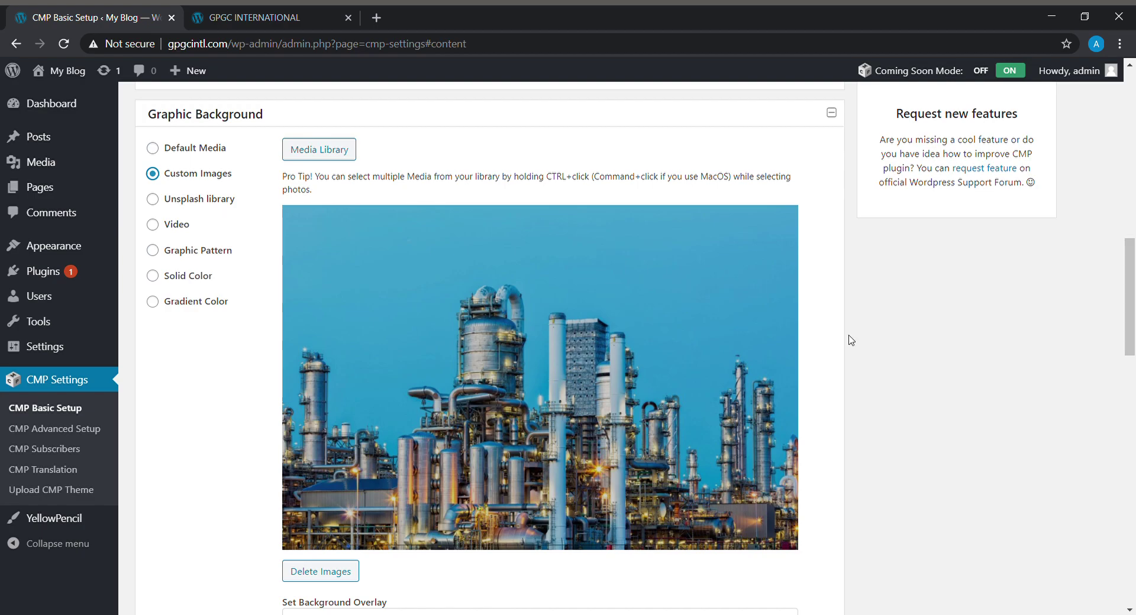
drag(1133, 289, 1134, 381)
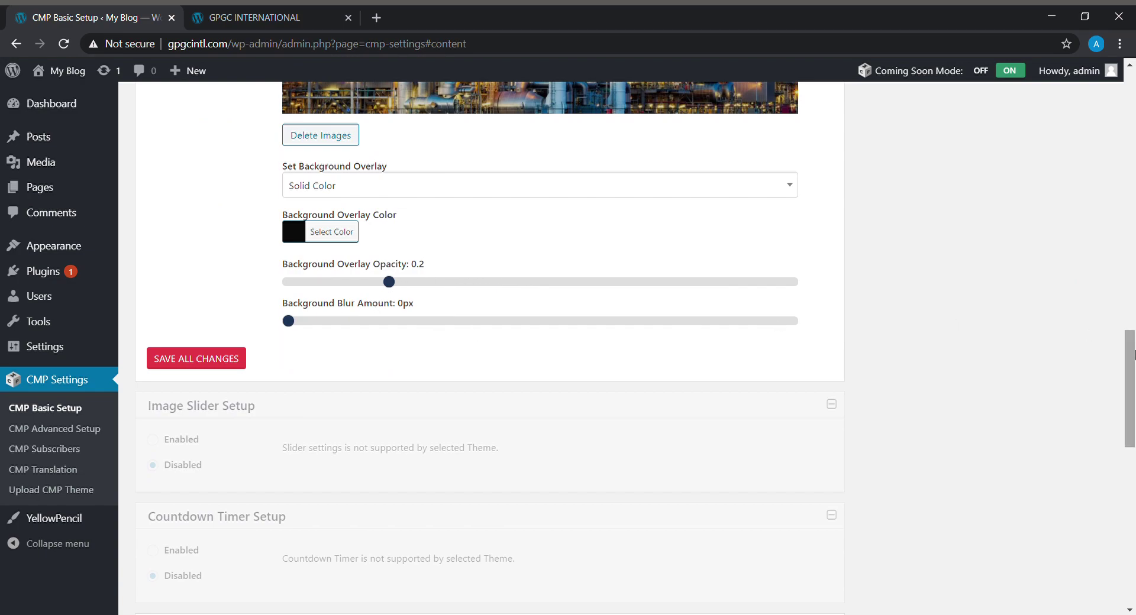
drag(1130, 385, 1130, 124)
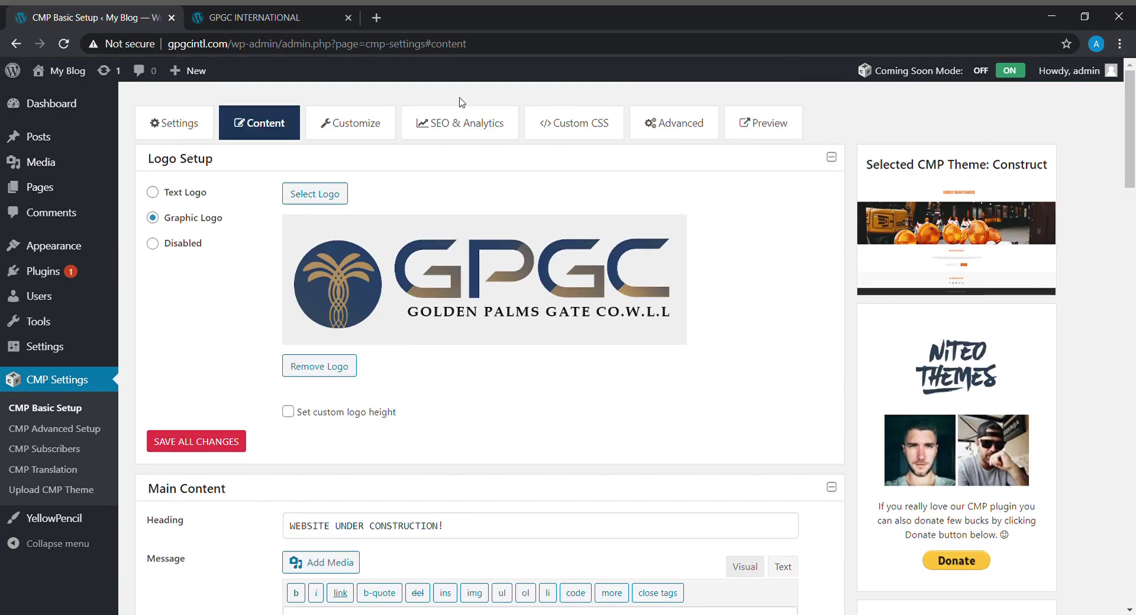
Review Customize settings: login icon disabled, Fjalla One headings 40px, Average Sans content 17px.
click(351, 128)
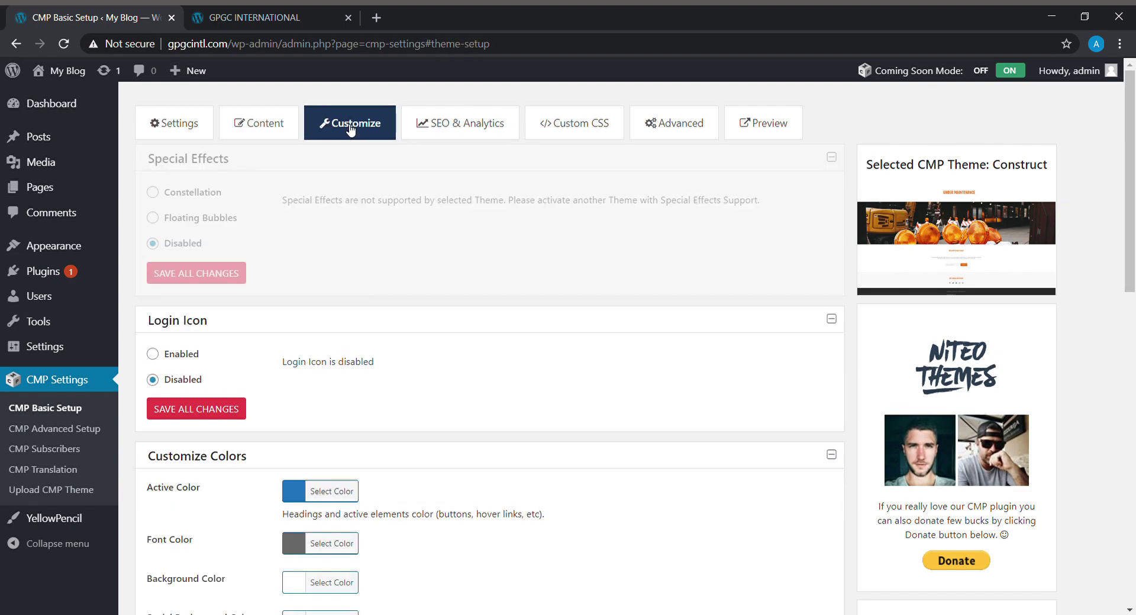
drag(1134, 112, 1133, 184)
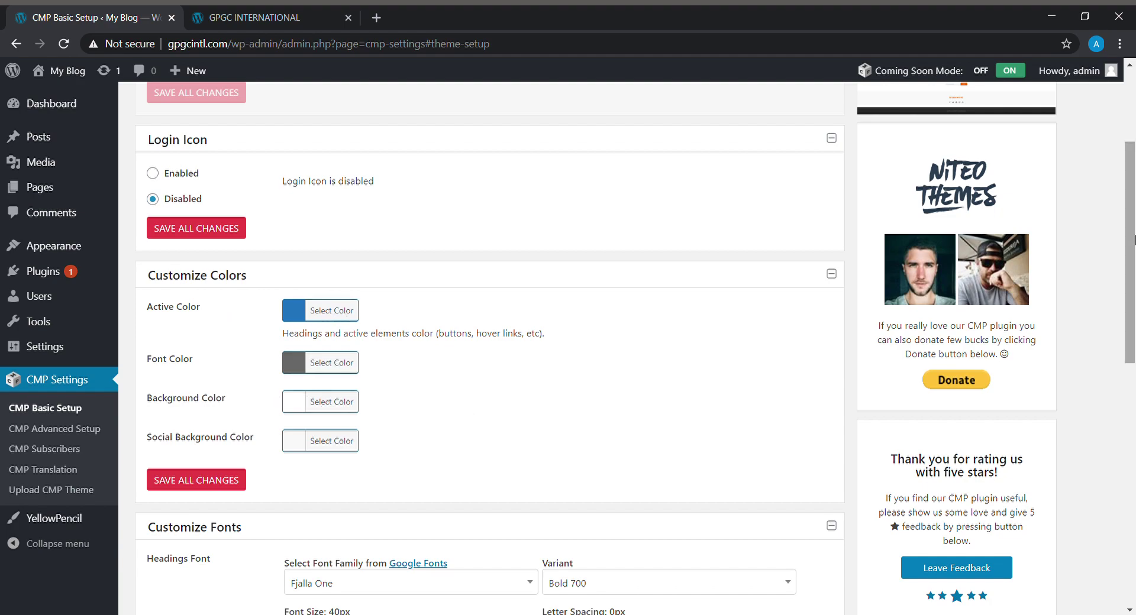
drag(1132, 243, 1134, 308)
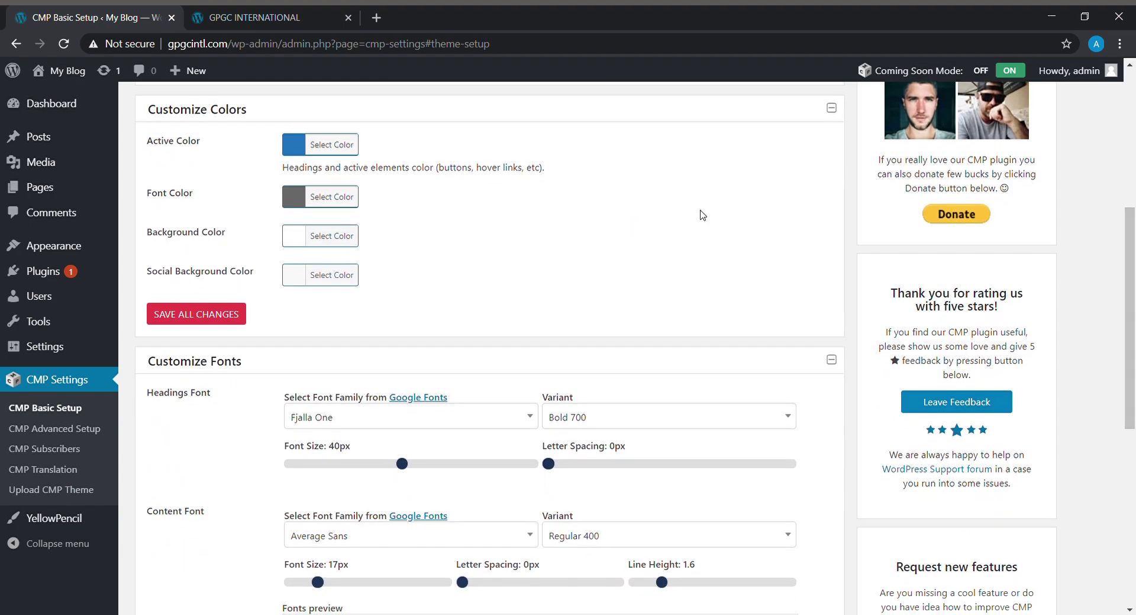
drag(1132, 296, 1133, 362)
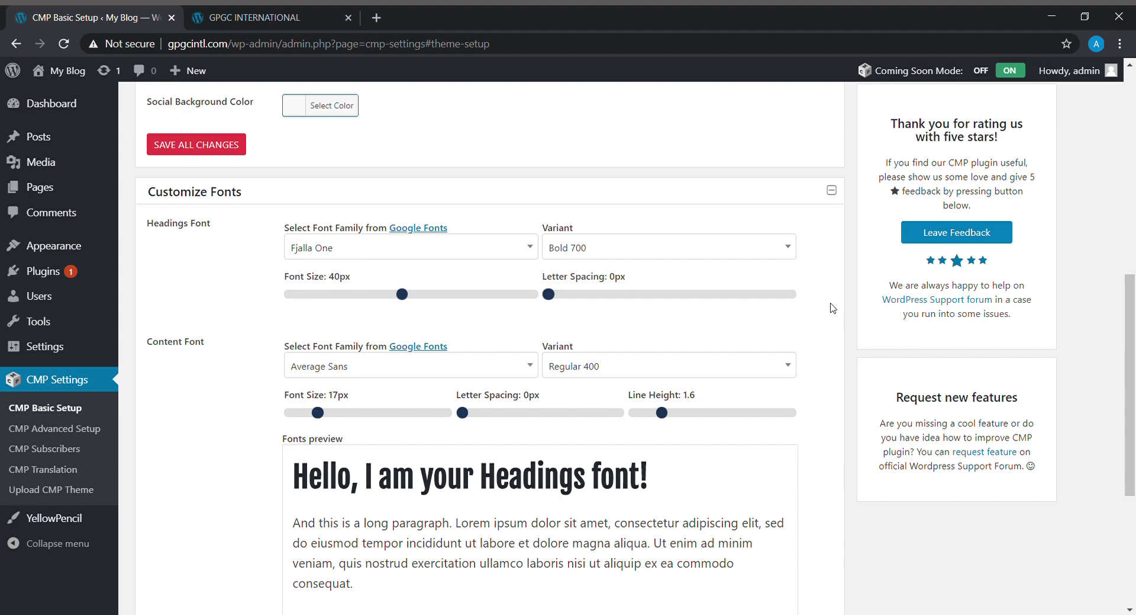
drag(1133, 339, 1134, 143)
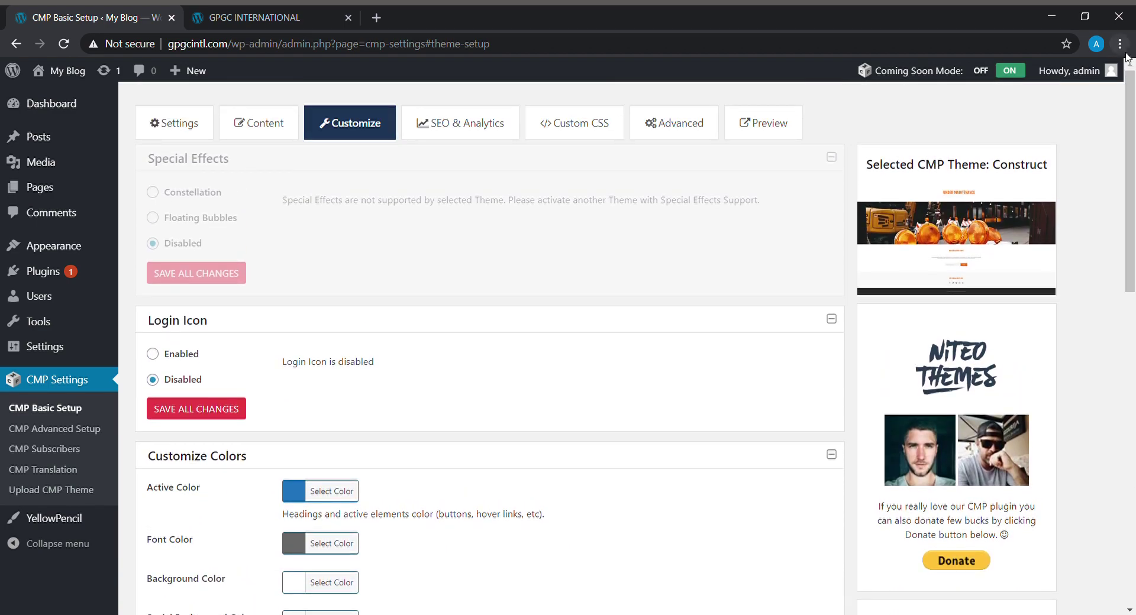
Glance at Custom CSS and the Advanced Whitelist/Blacklist page, then return to CMP Basic Setup.
click(612, 130)
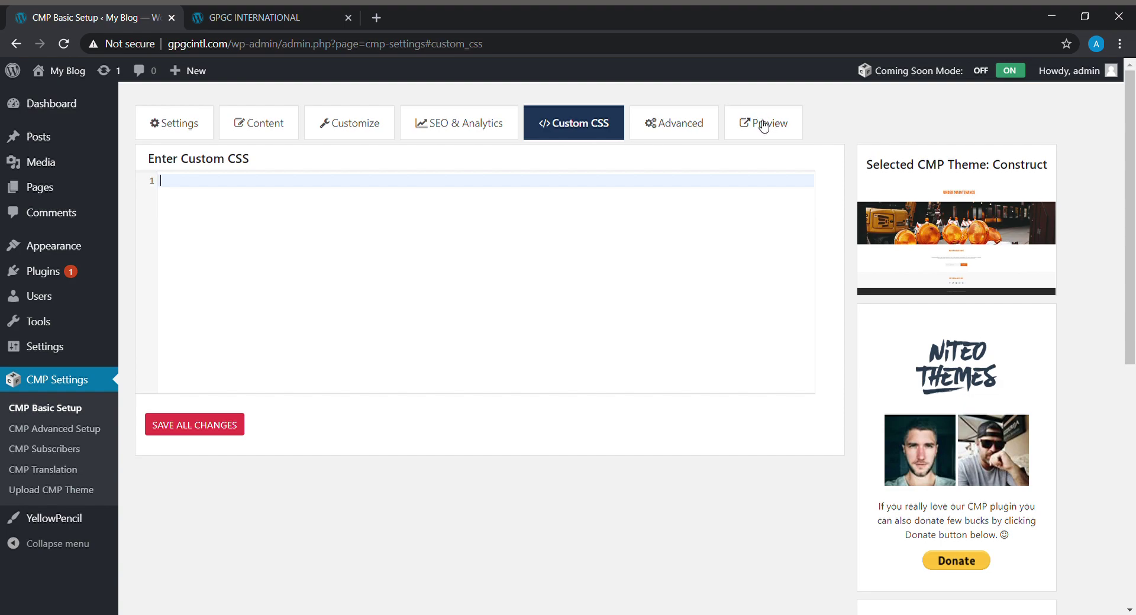
click(677, 123)
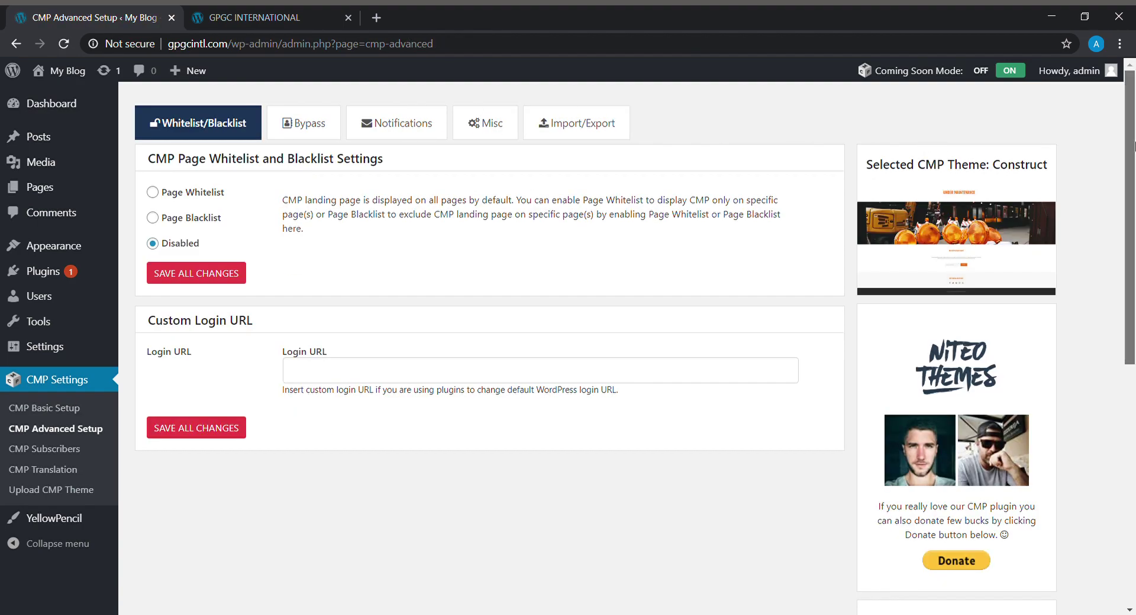
mouse_move(1135, 145)
mouse_down()
mouse_move(1134, 187)
mouse_move(1135, 125)
mouse_up()
mouse_move(1133, 140)
mouse_down()
mouse_move(1132, 150)
mouse_move(1133, 140)
mouse_up()
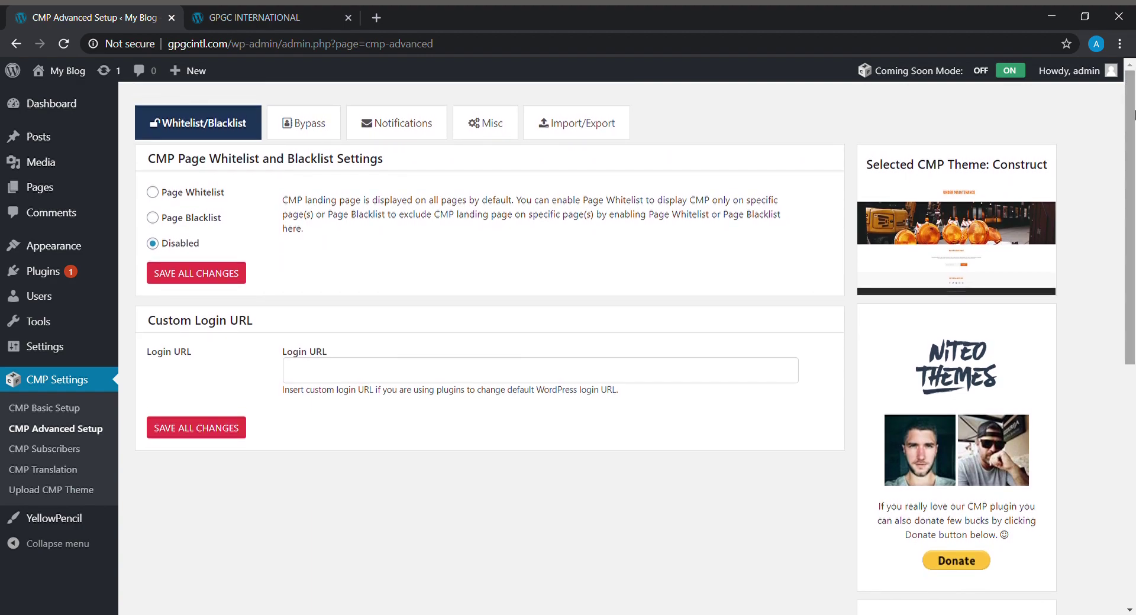
click(56, 410)
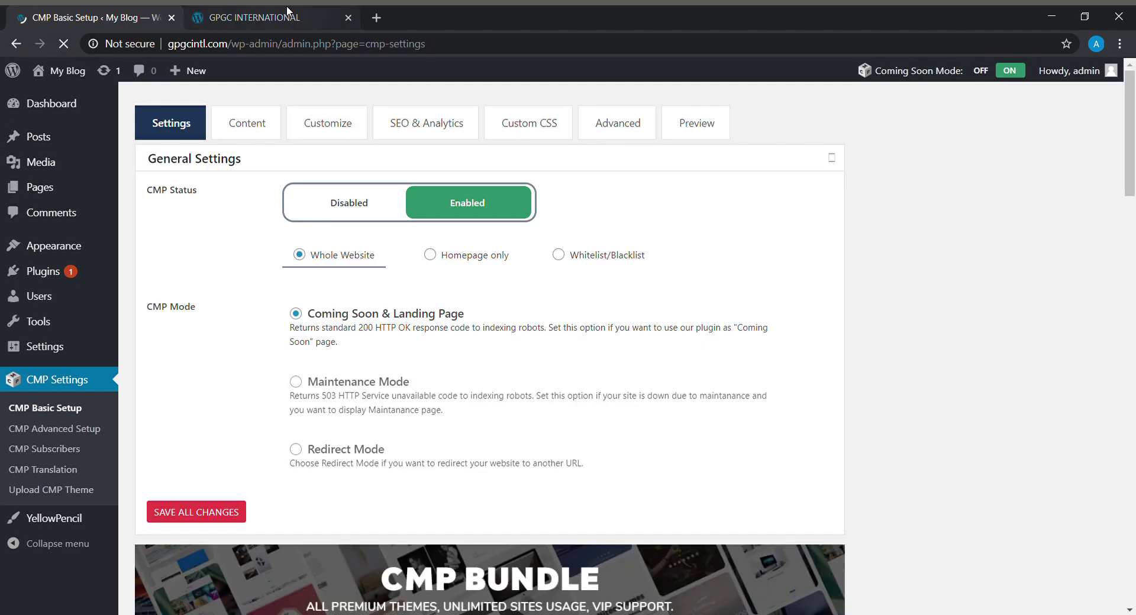
In the GPGC INTERNATIONAL preview tab, scroll from the logo down to the CONTACT US section.
click(278, 17)
click(1134, 152)
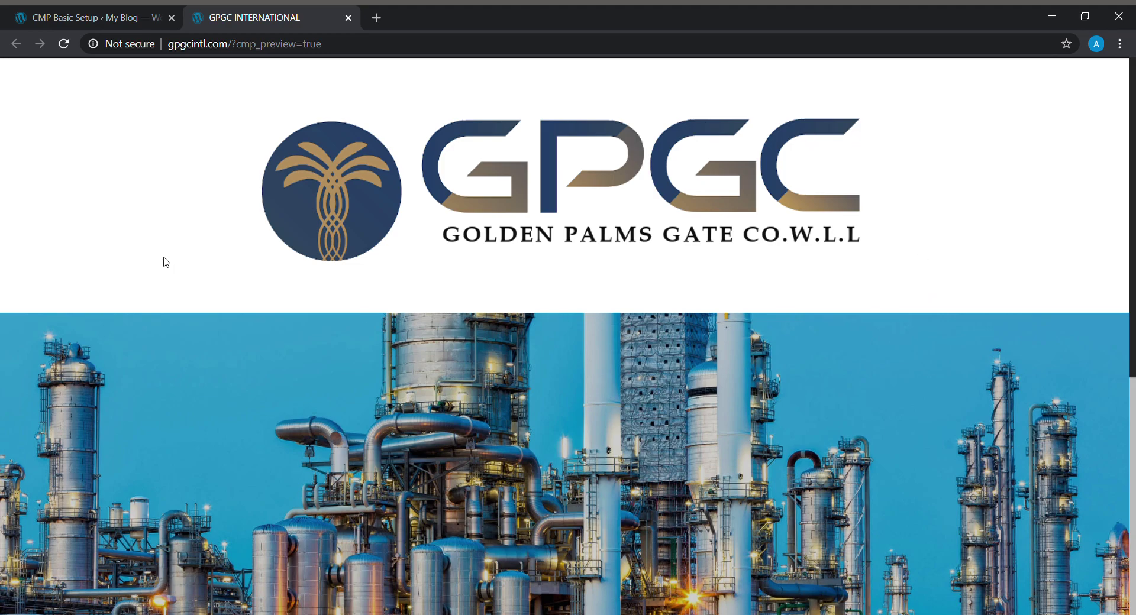
scroll(862, 239, down, 4)
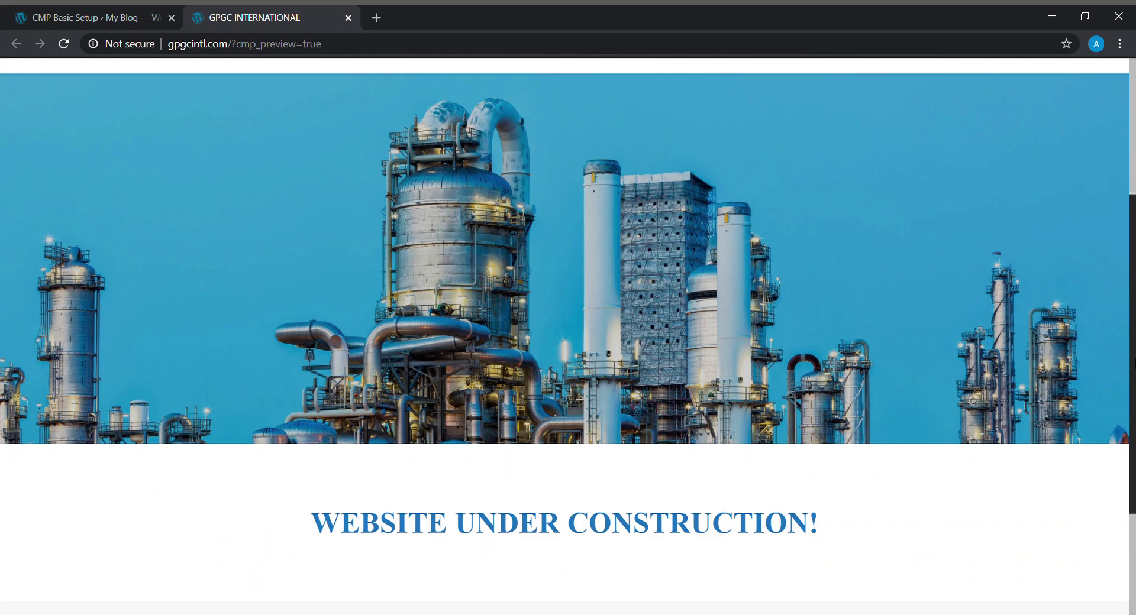
scroll(1108, 416, down, 3)
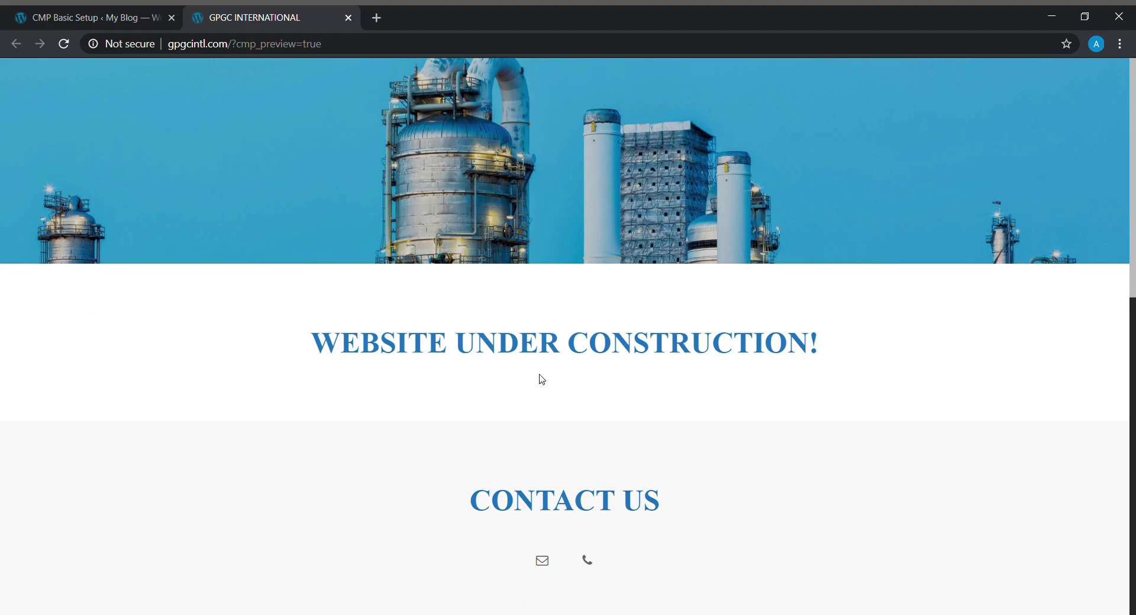